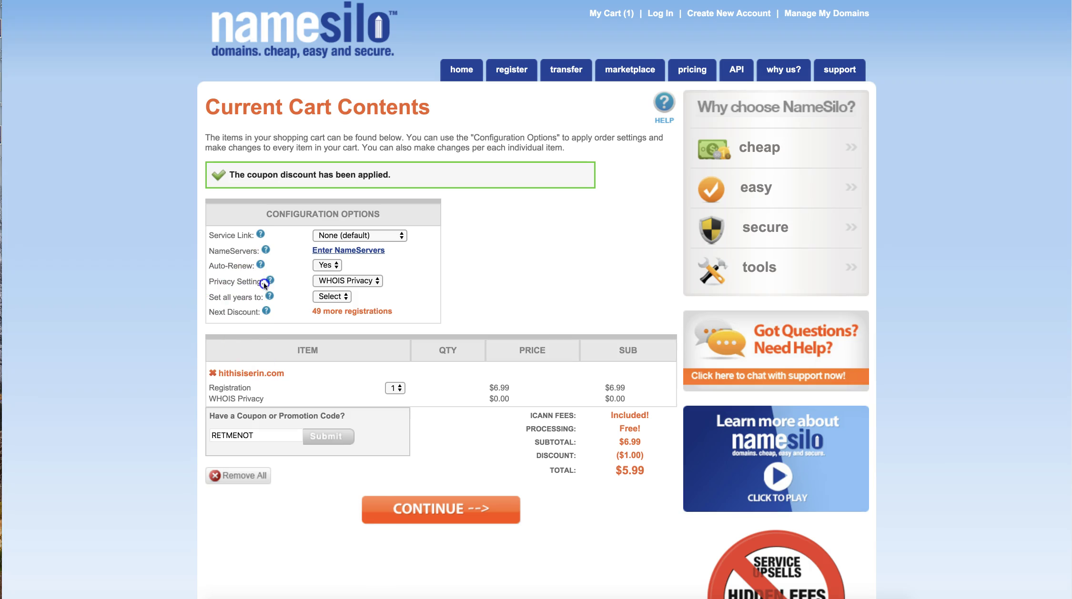
Review the cart's Privacy Setting choices, keeping WHOIS Privacy selected.
{"action": "mouse_move", "coordinate": [230, 281]}
{"action": "left_mouse_down"}
{"action": "mouse_move", "coordinate": [201, 285]}
{"action": "mouse_move", "coordinate": [335, 283]}
{"action": "left_mouse_up"}
{"action": "left_click", "coordinate": [368, 281]}
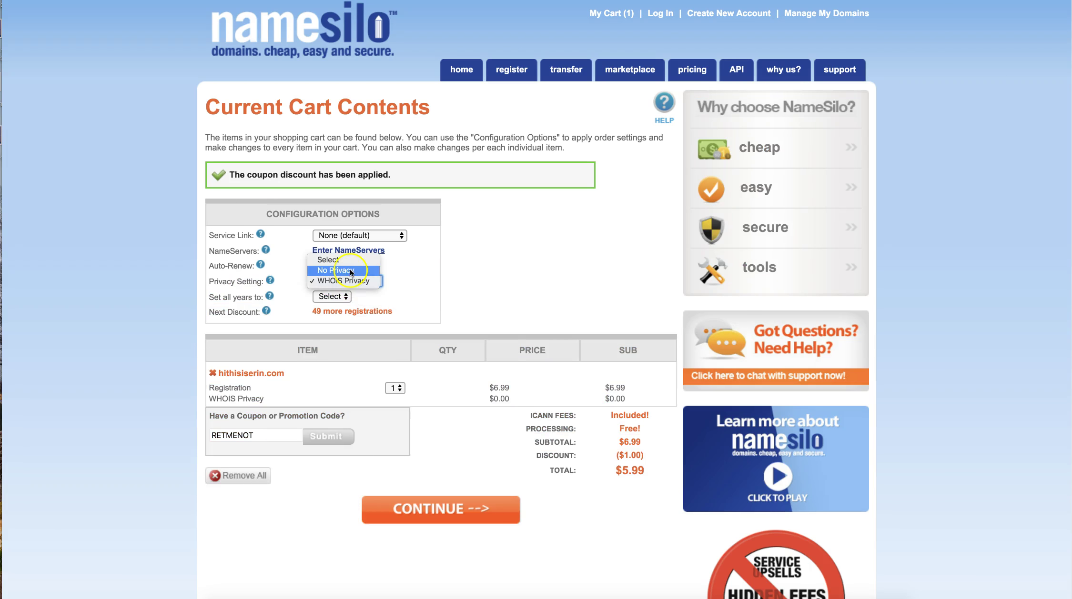
{"action": "left_click", "coordinate": [462, 277]}
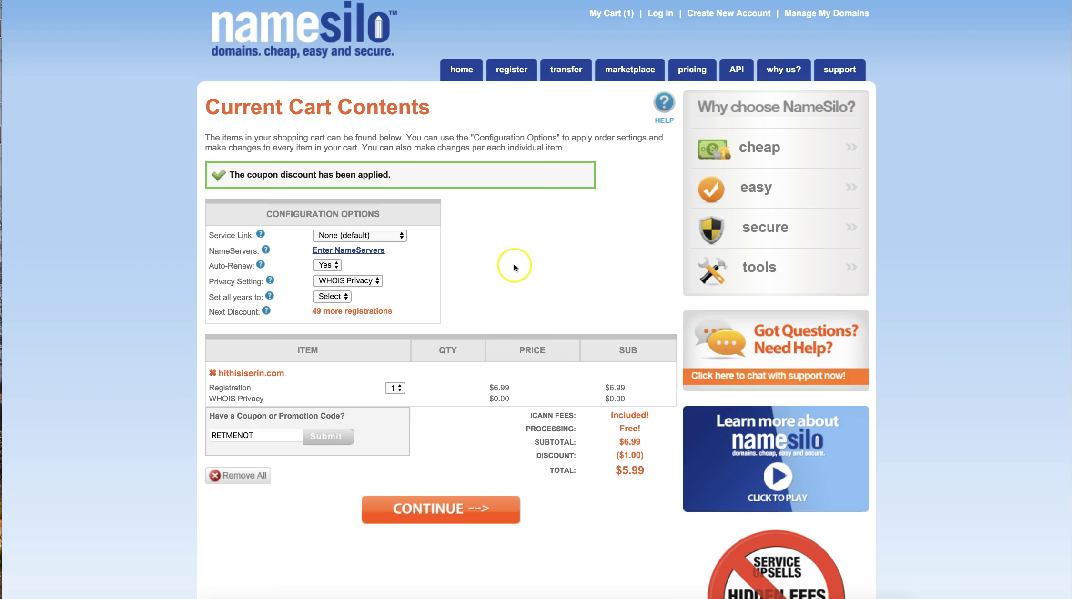
{"action": "scroll", "coordinate": [514, 267], "scroll_direction": "down", "scroll_amount": 2}
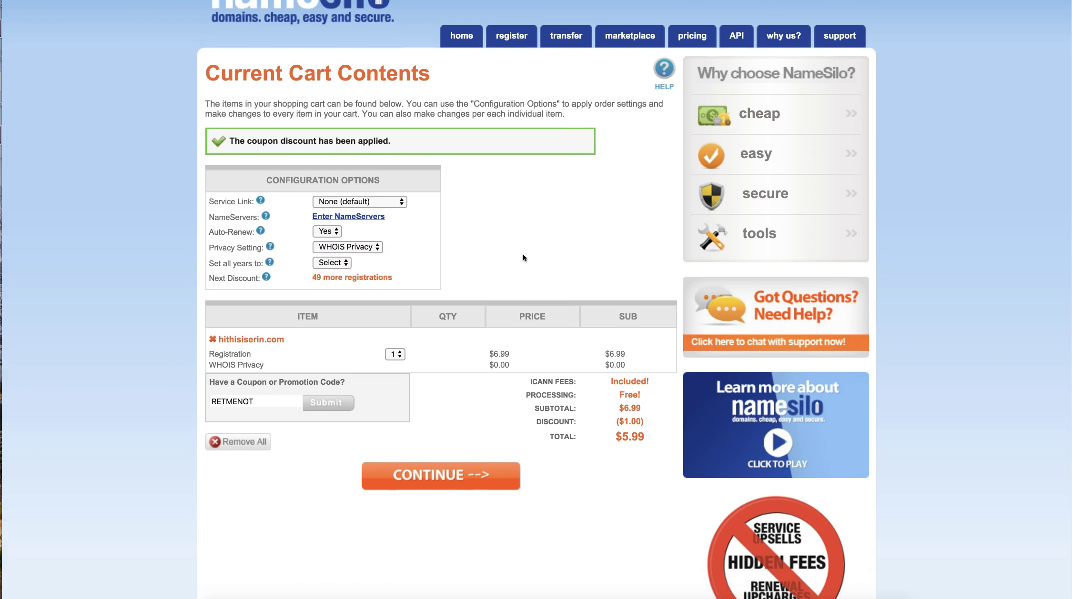
{"action": "scroll", "coordinate": [523, 254], "scroll_direction": "up", "scroll_amount": 2}
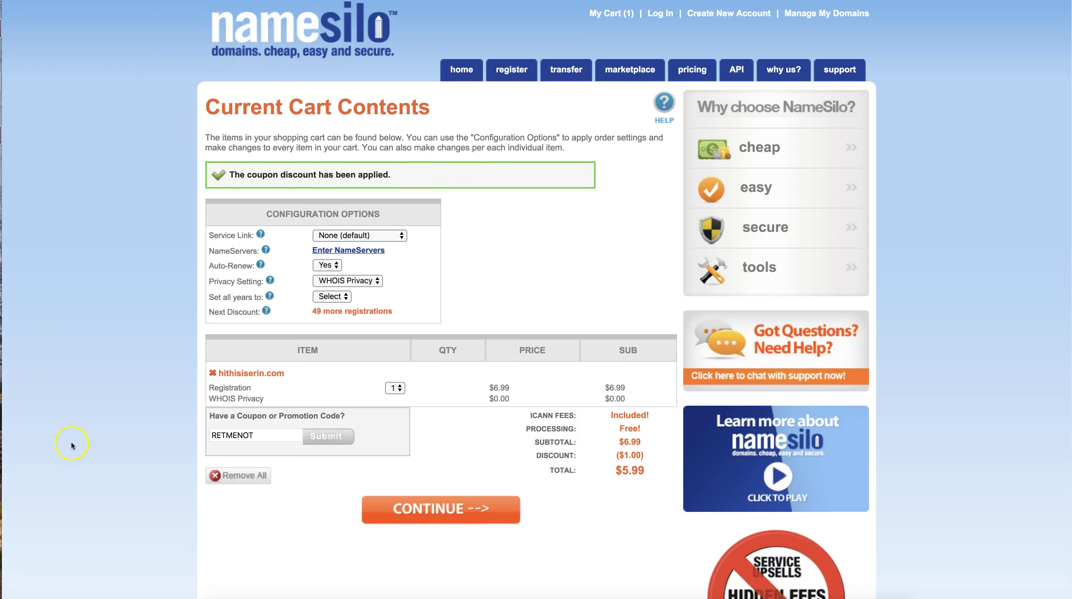
{"action": "scroll", "coordinate": [168, 431], "scroll_direction": "down", "scroll_amount": 5}
Highlight the coupon code RETMENOT and its ($1.00) discount in the cart.
{"action": "left_click_drag", "start_coordinate": [259, 336], "coordinate": [191, 340]}
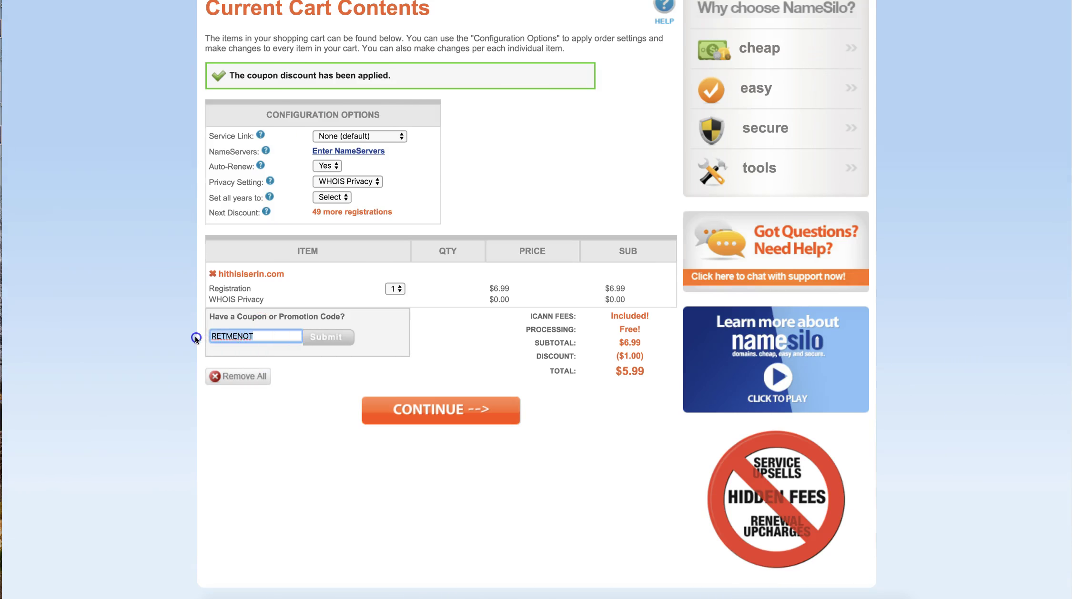
{"action": "left_click_drag", "start_coordinate": [646, 357], "coordinate": [609, 354]}
{"action": "left_click", "coordinate": [677, 356]}
{"action": "scroll", "coordinate": [610, 389], "scroll_direction": "up", "scroll_amount": 1}
{"action": "left_click", "coordinate": [621, 377]}
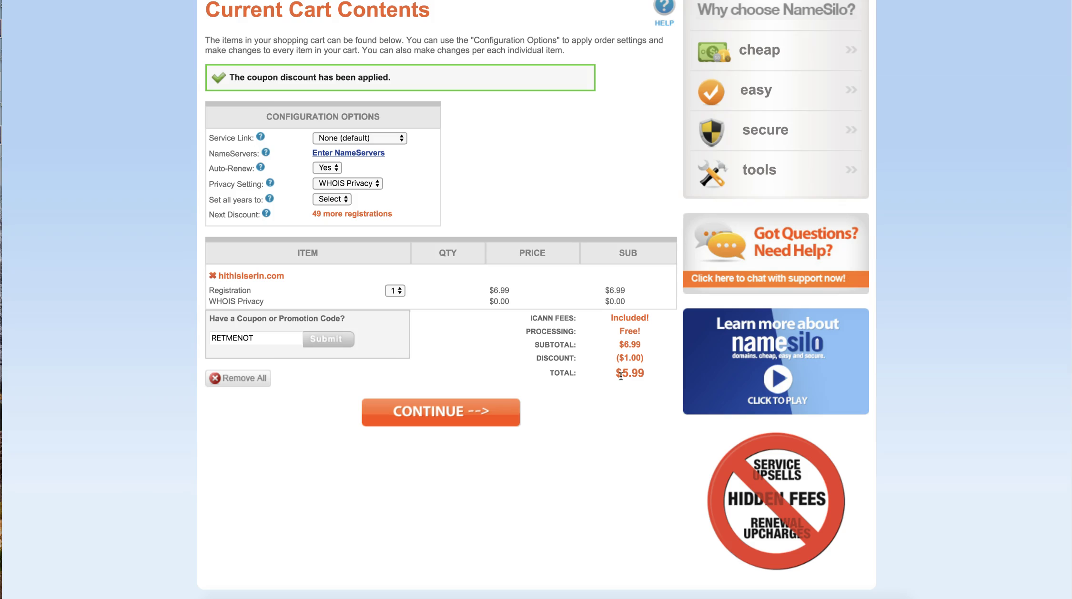
{"action": "scroll", "coordinate": [680, 377], "scroll_direction": "up", "scroll_amount": 2}
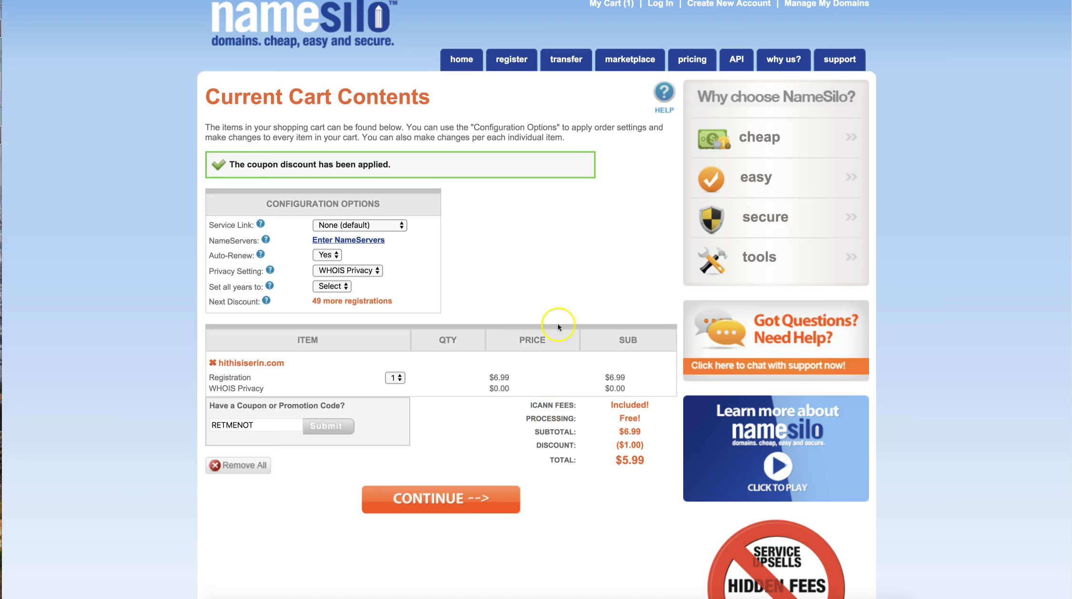
{"action": "scroll", "coordinate": [134, 406], "scroll_direction": "down", "scroll_amount": 1}
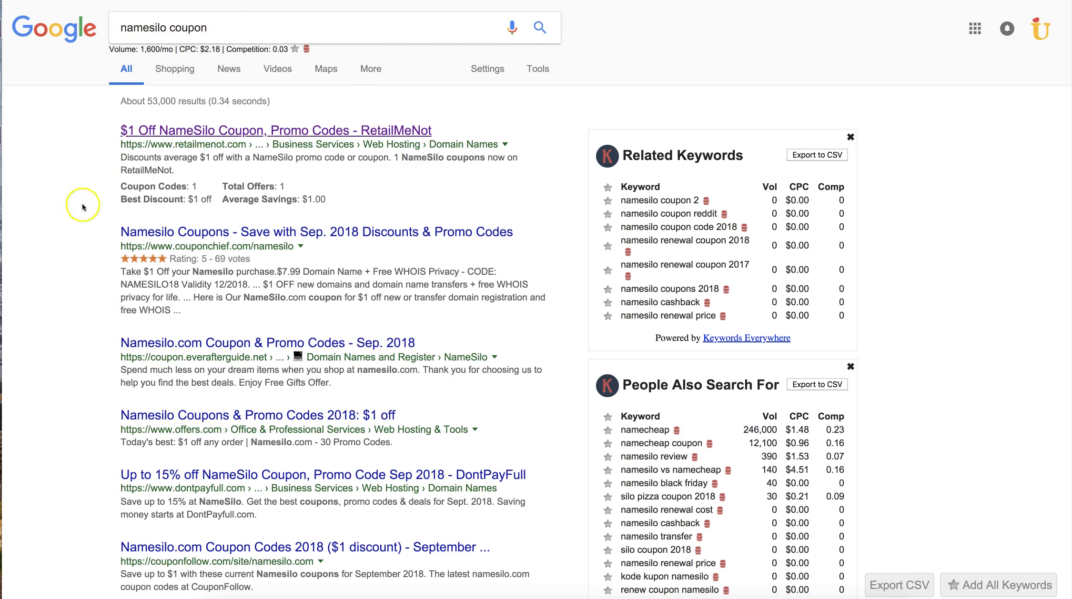
{"action": "scroll", "coordinate": [80, 167], "scroll_direction": "down", "scroll_amount": 1}
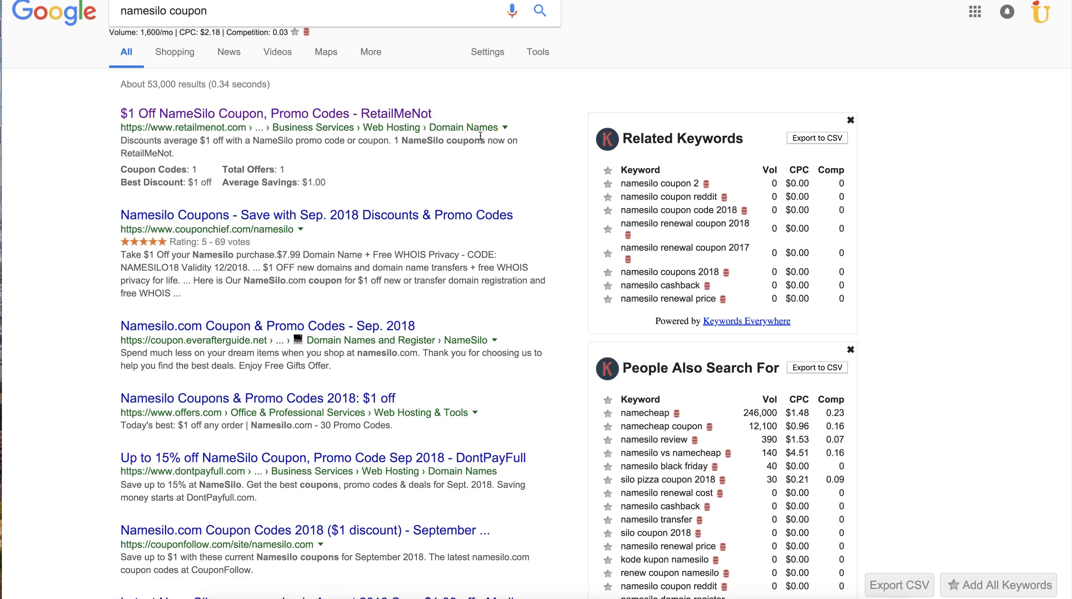
{"action": "scroll", "coordinate": [509, 140], "scroll_direction": "down", "scroll_amount": 1}
{"action": "scroll", "coordinate": [377, 274], "scroll_direction": "down", "scroll_amount": 5}
{"action": "scroll", "coordinate": [586, 335], "scroll_direction": "down", "scroll_amount": 1}
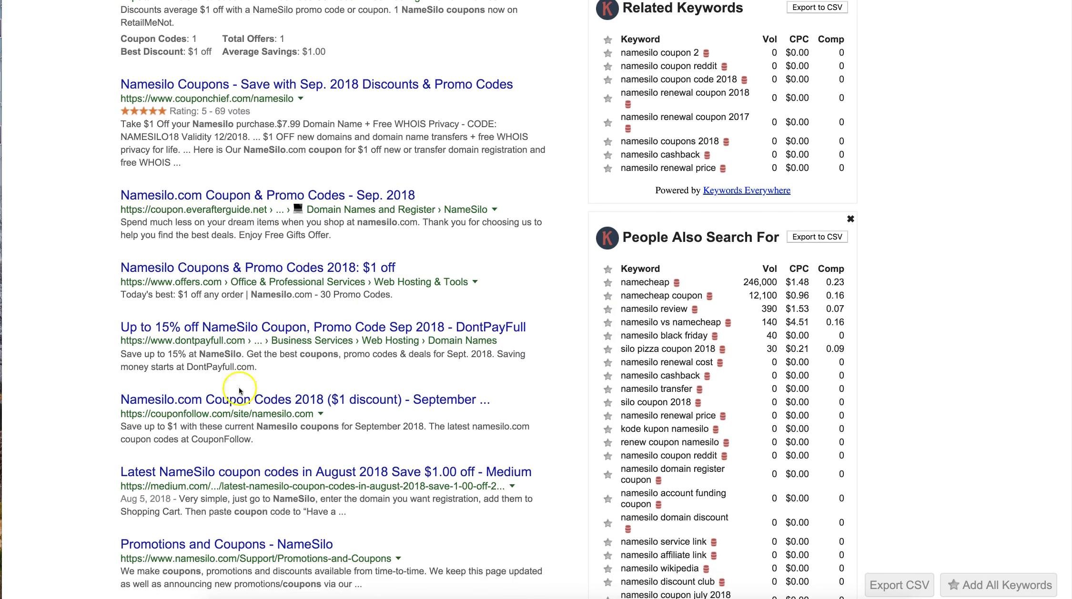
{"action": "scroll", "coordinate": [443, 362], "scroll_direction": "down", "scroll_amount": 1}
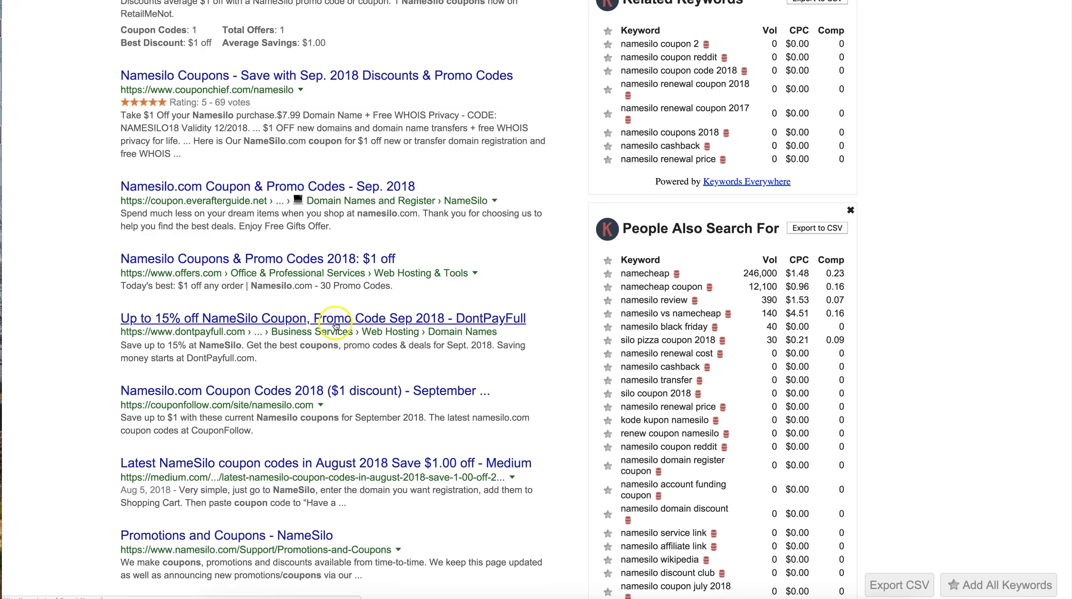
{"action": "scroll", "coordinate": [635, 398], "scroll_direction": "down", "scroll_amount": 1}
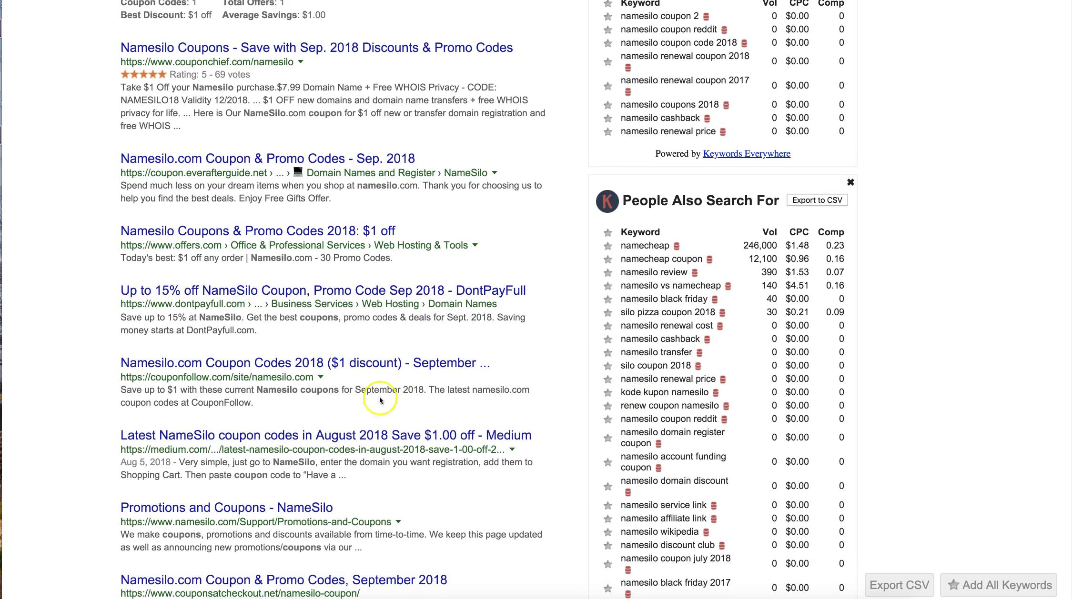
{"action": "scroll", "coordinate": [365, 392], "scroll_direction": "up", "scroll_amount": 1}
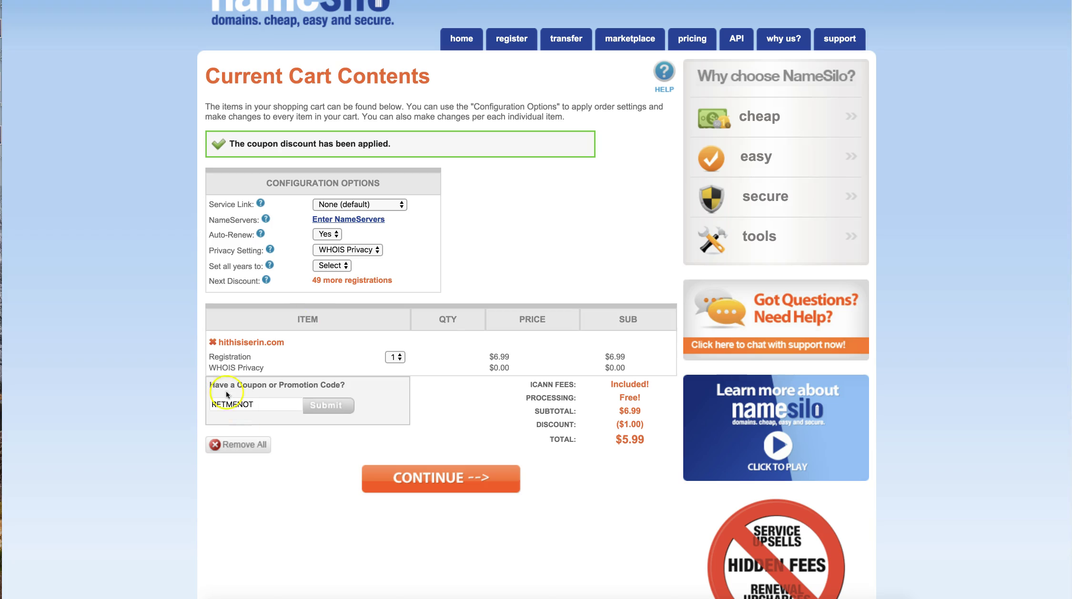
{"action": "left_click_drag", "start_coordinate": [259, 405], "coordinate": [132, 394]}
{"action": "left_click", "coordinate": [202, 394]}
{"action": "scroll", "coordinate": [559, 358], "scroll_direction": "up", "scroll_amount": 1}
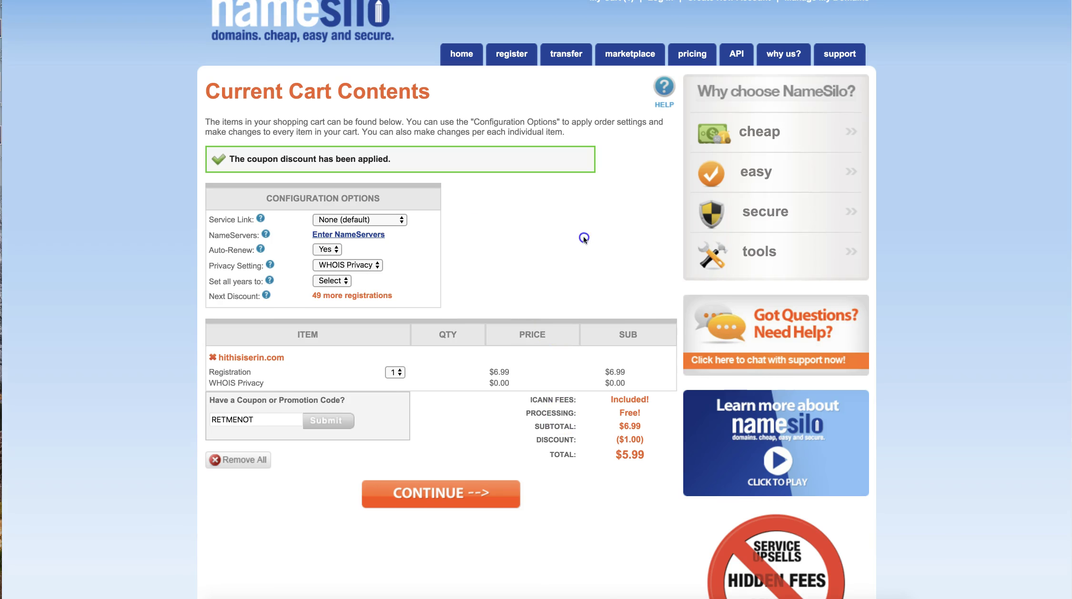
{"action": "scroll", "coordinate": [935, 253], "scroll_direction": "up", "scroll_amount": 1}
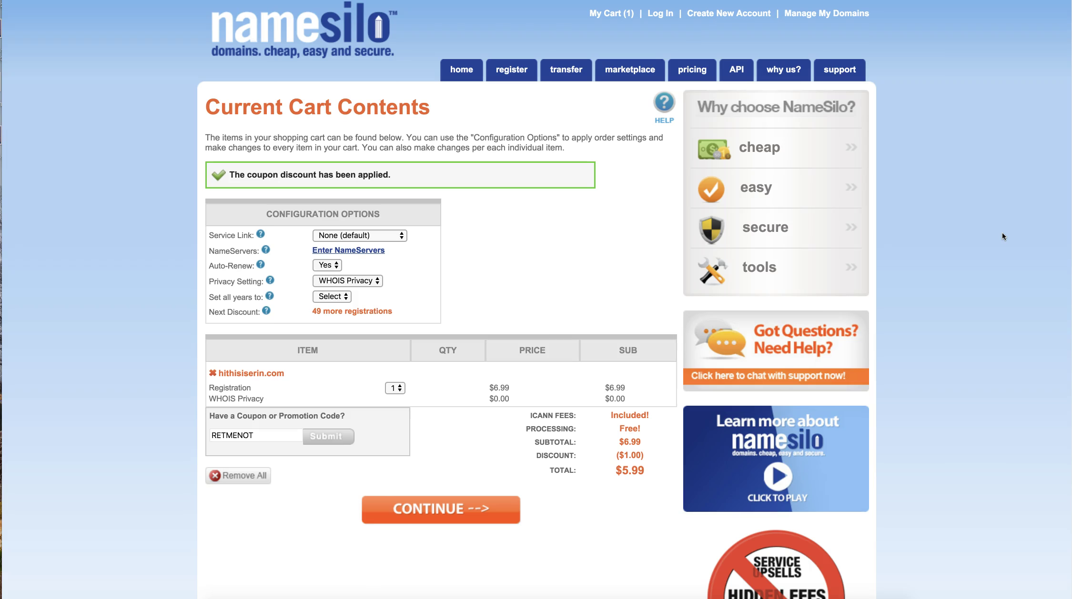
{"action": "left_click_drag", "start_coordinate": [618, 471], "coordinate": [640, 471]}
{"action": "left_click", "coordinate": [145, 212]}
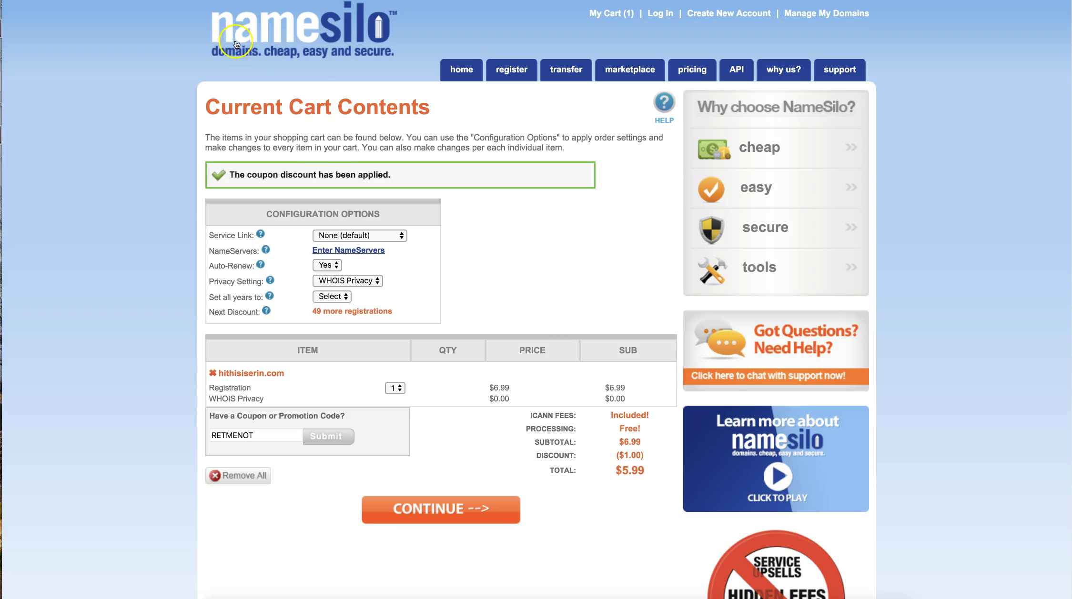